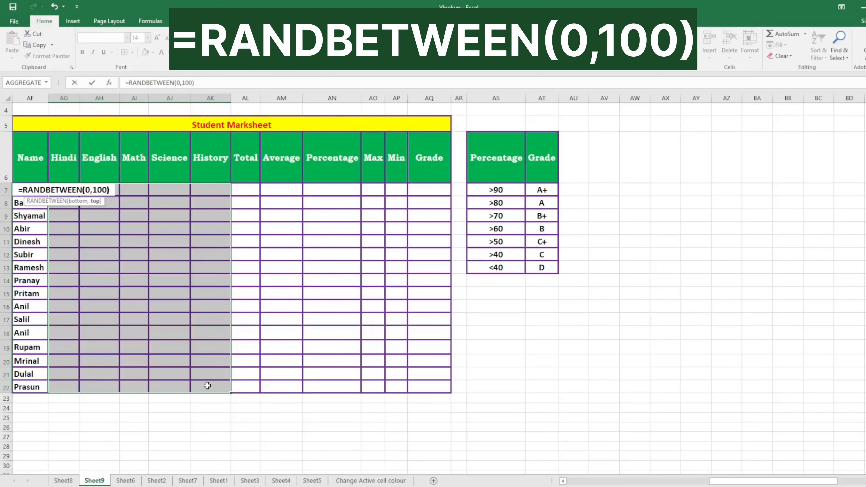
Fill the subject marks in AG7:AK22 with =RANDBETWEEN(0,100) and convert the results to fixed values.
key("Return")
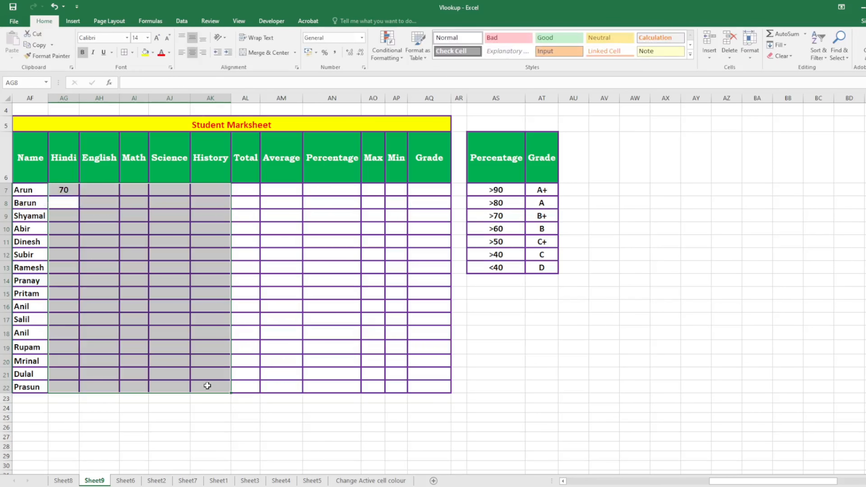
key("ctrl+d")
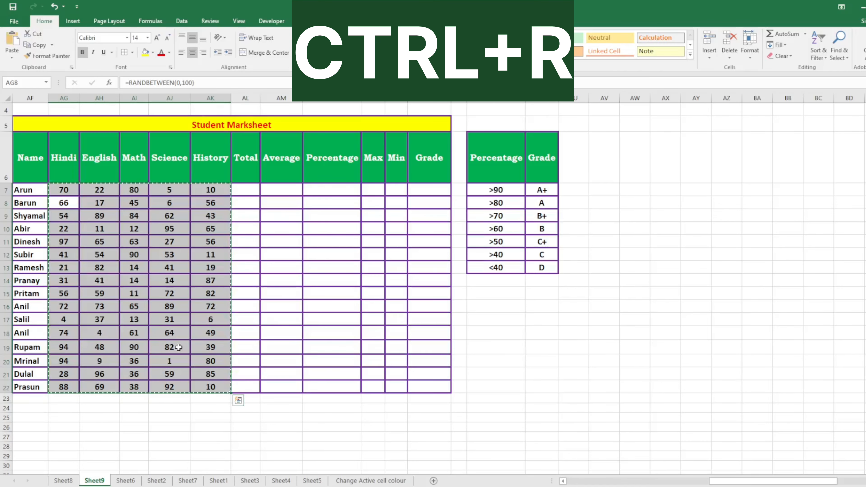
right_click(162, 311)
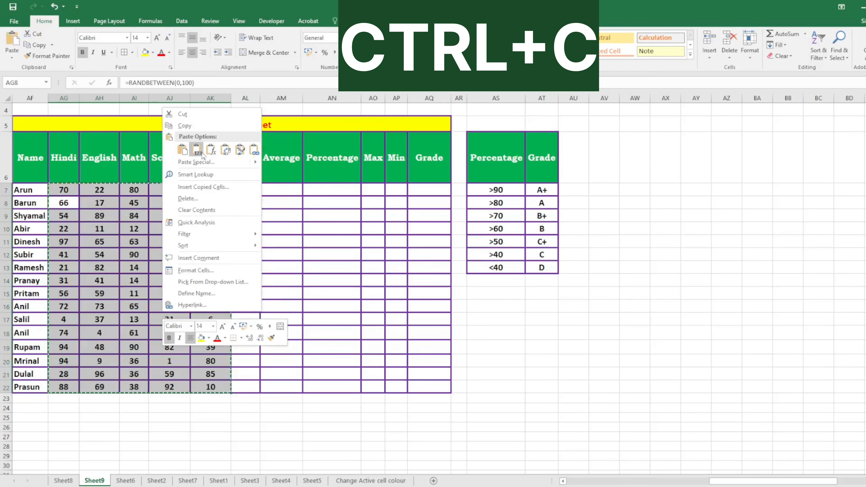
left_click(197, 146)
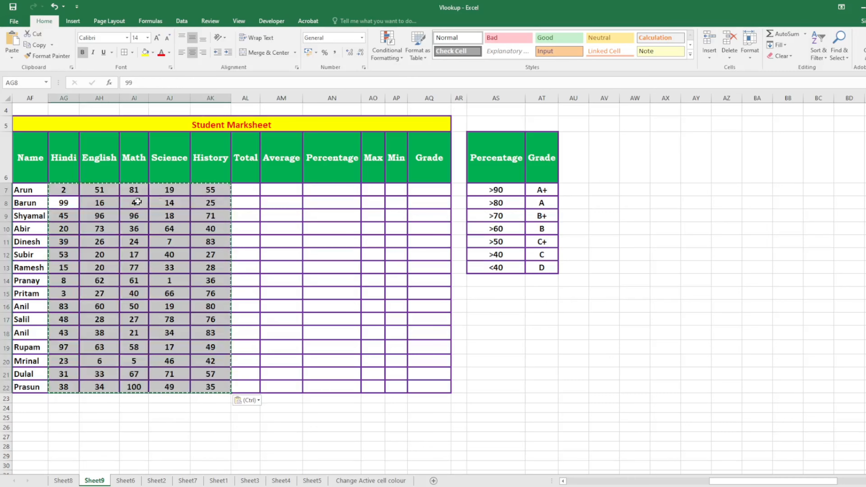
Sum every student's five subject marks into the Total column, AL7:AL22, with AutoSum.
left_click_drag(64, 190, 252, 386)
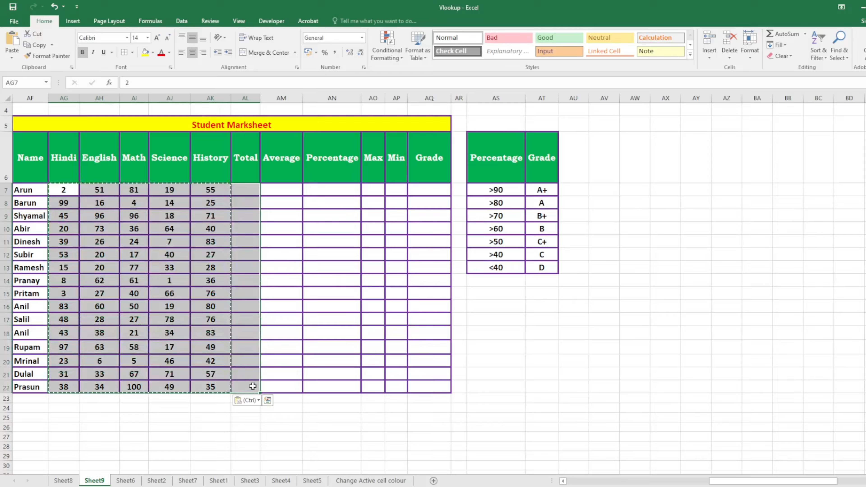
key("alt+equal")
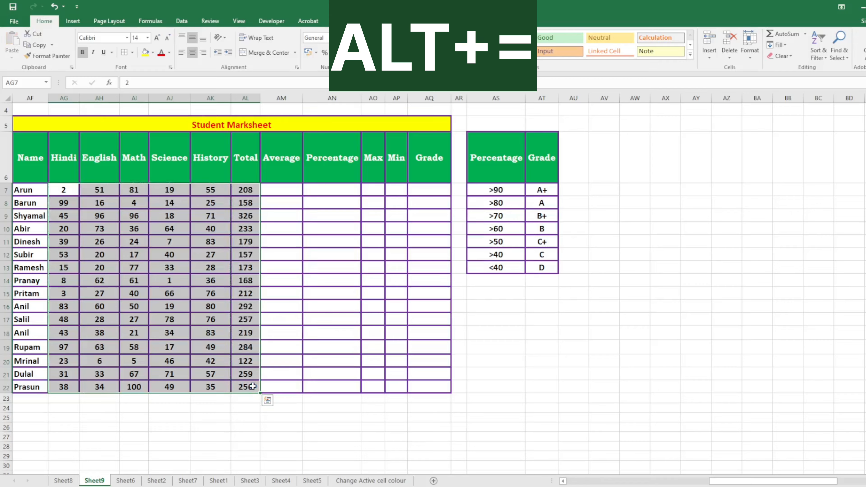
Enter =AVERAGE(AG7:AK7) in AM7 and fill it down the Average column to row 22.
left_click(269, 190)
double_click(269, 190)
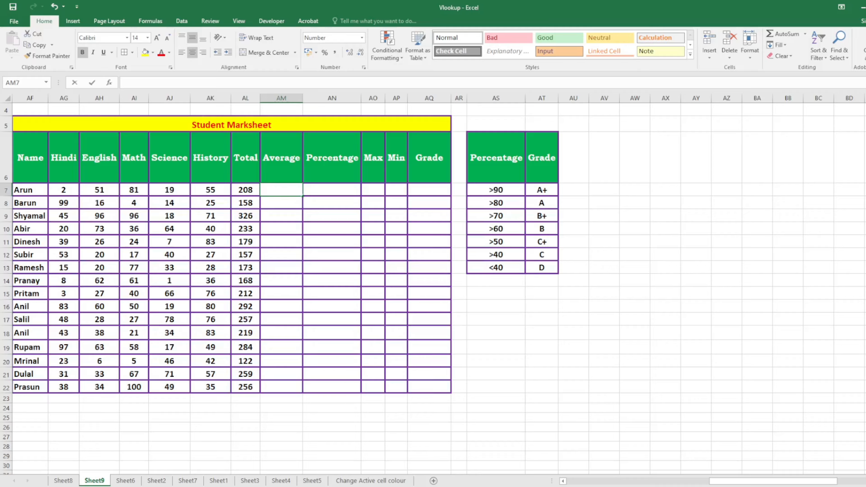
type("=AVE")
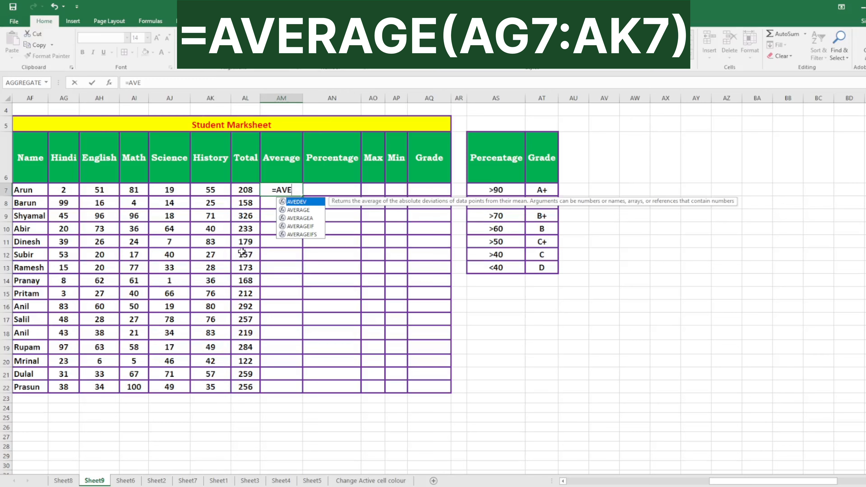
key("Down")
key("Tab")
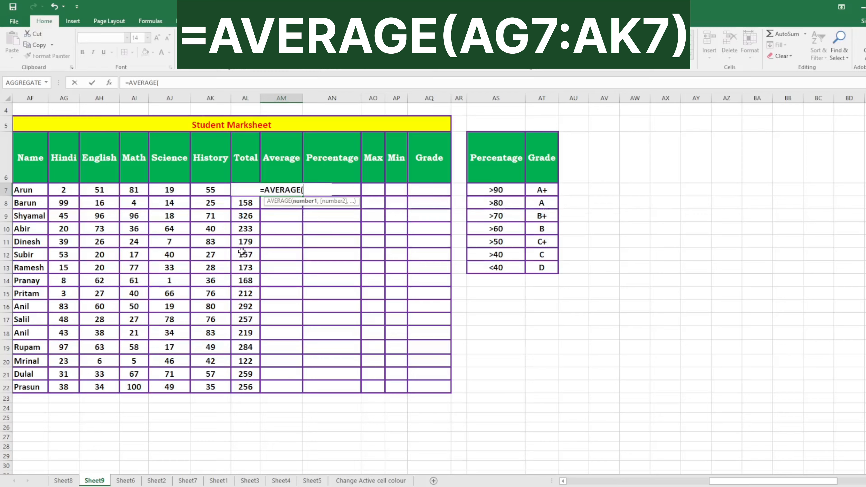
left_click_drag(56, 194, 199, 192)
type(")")
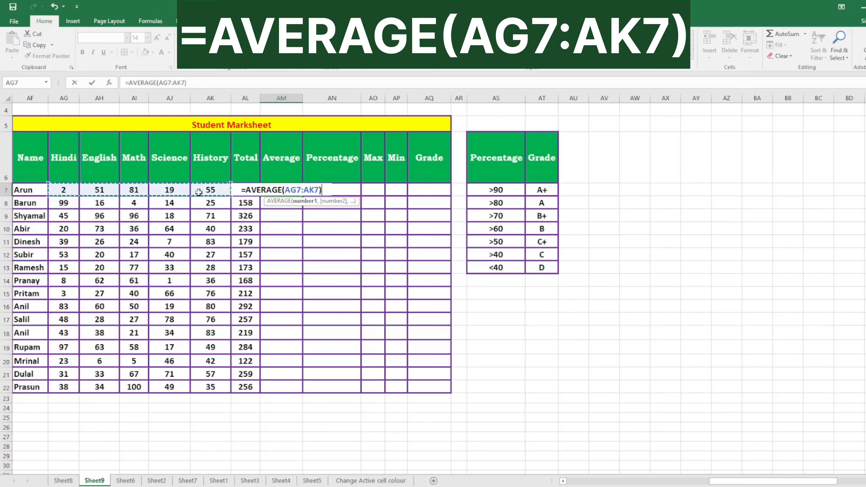
key("Return")
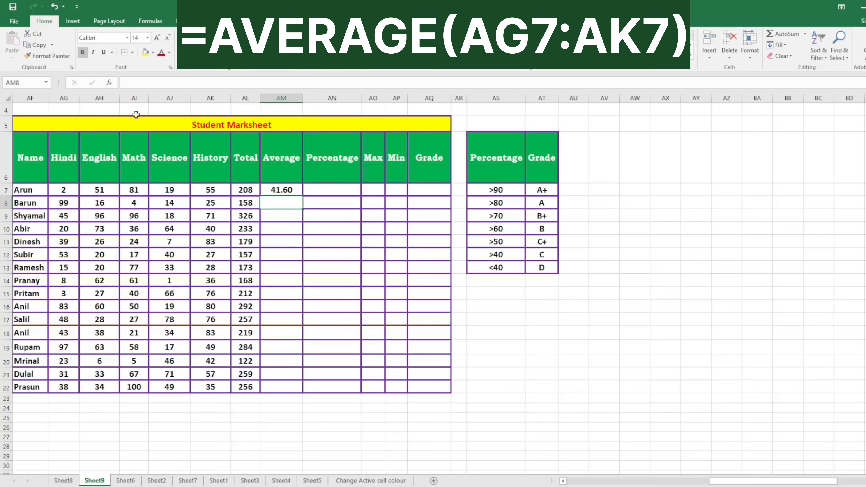
left_click(287, 193)
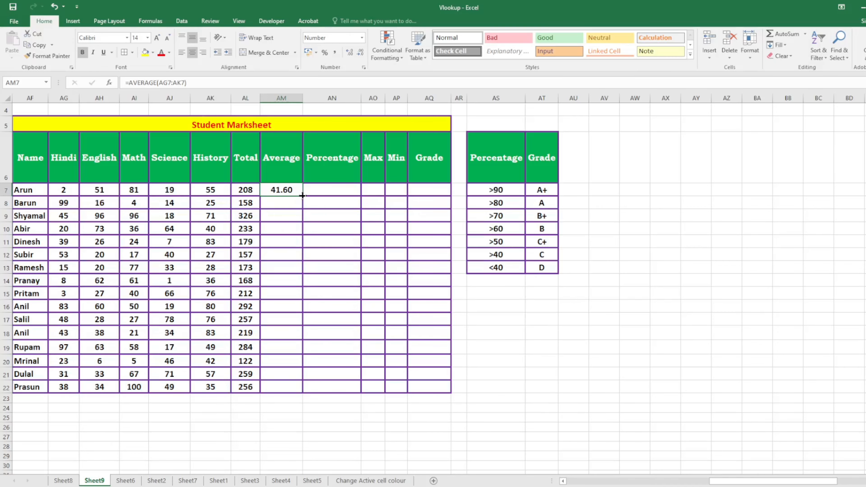
double_click(302, 195)
Enter =AL7/500*100 in AN7 and fill it down the Percentage column to row 22.
left_click(324, 191)
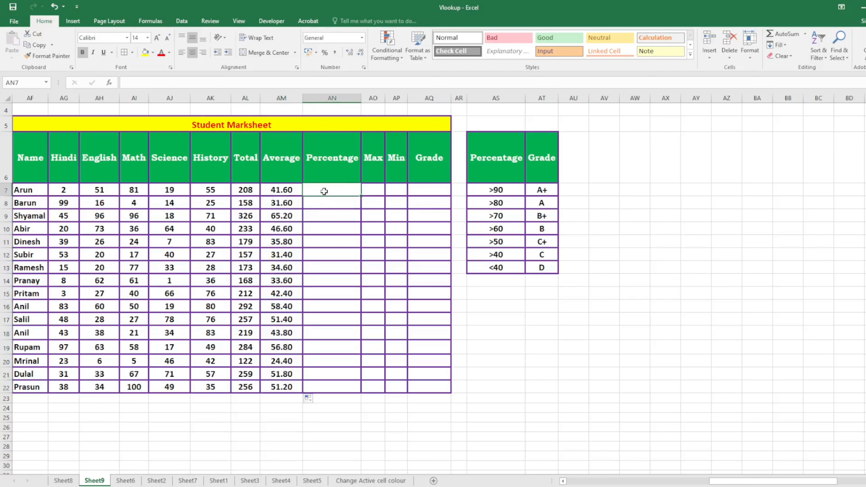
type("=")
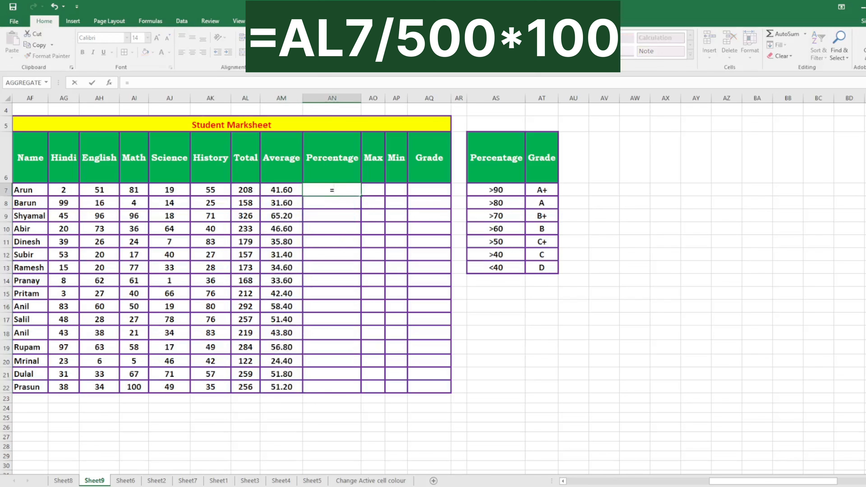
left_click(251, 190)
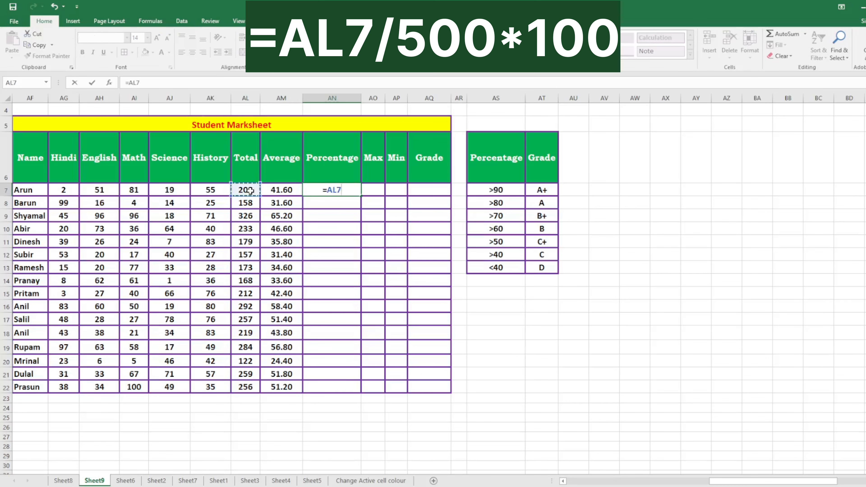
type("/500*100")
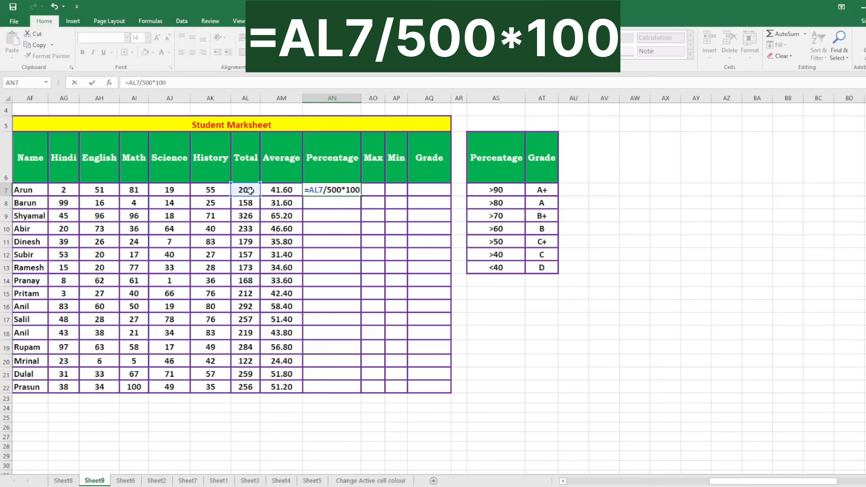
key("Return")
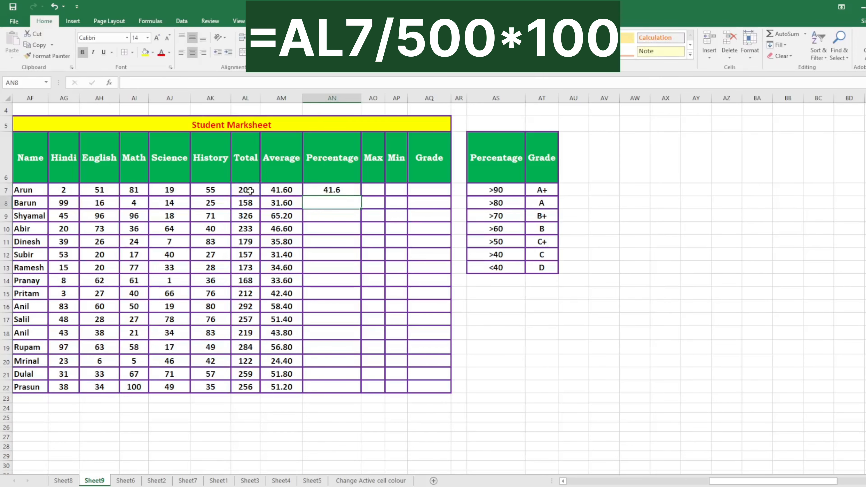
left_click(347, 192)
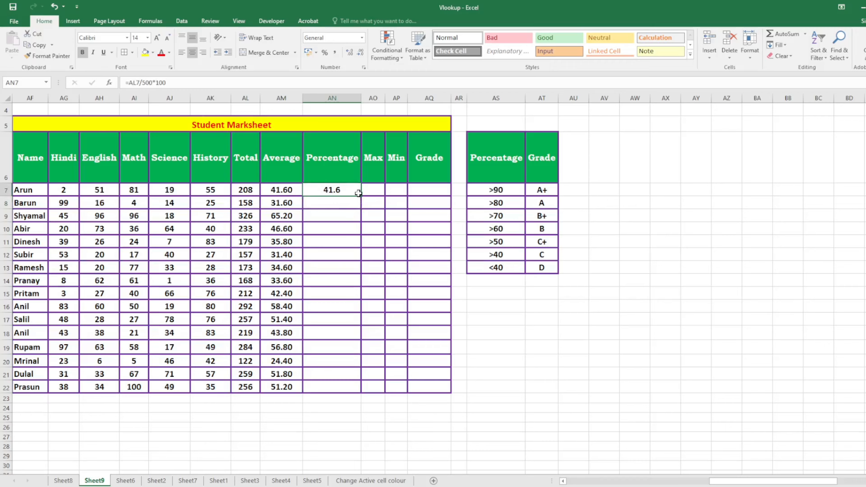
double_click(358, 193)
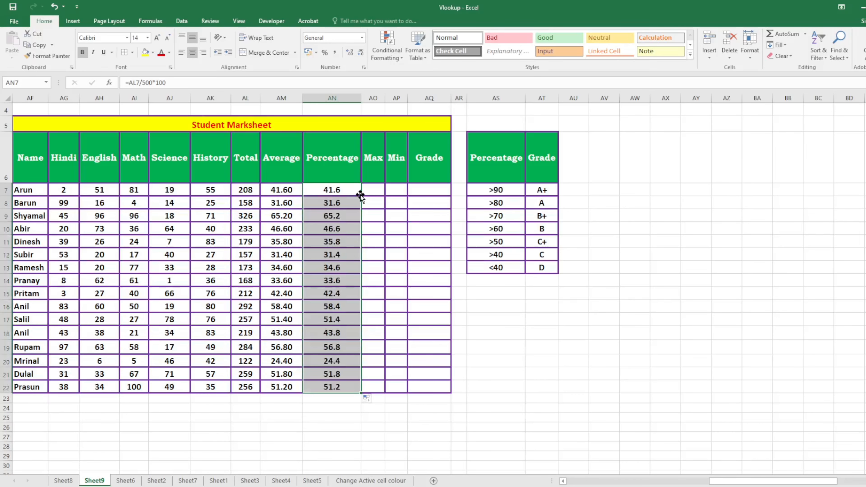
Calculate the first student's highest mark in AO7 with =MAX(AG7:AK7).
left_click(374, 190)
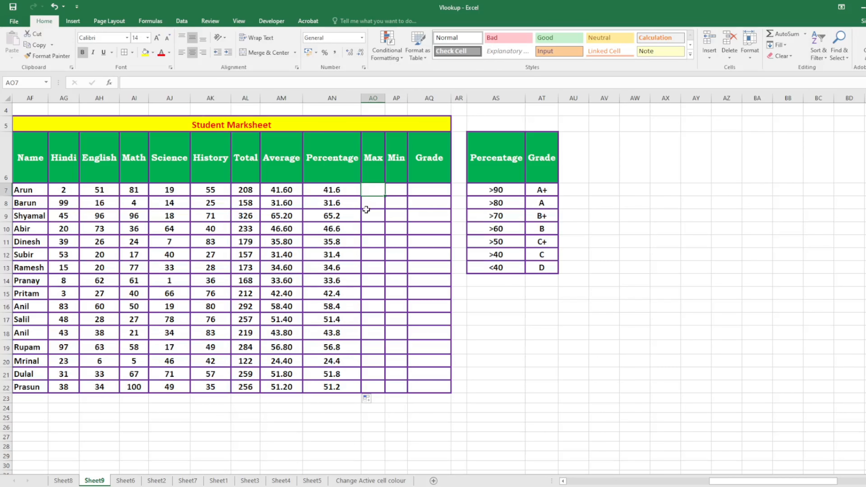
type("=")
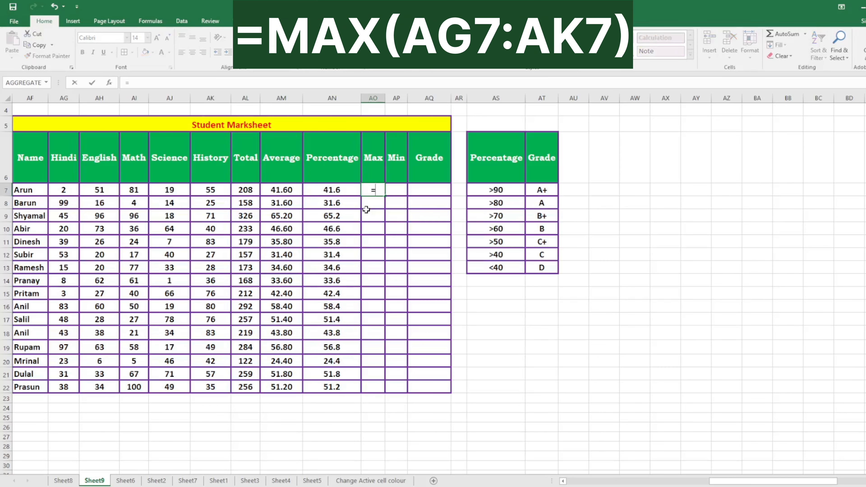
type("MAX(")
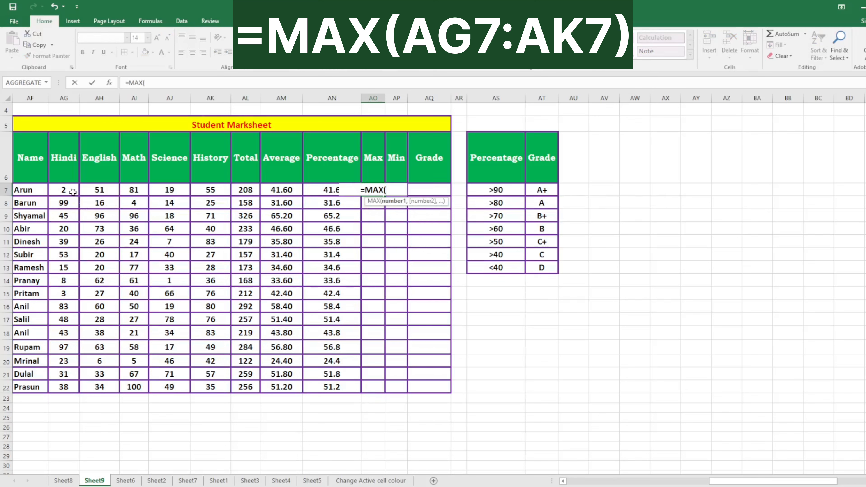
left_click_drag(67, 189, 213, 191)
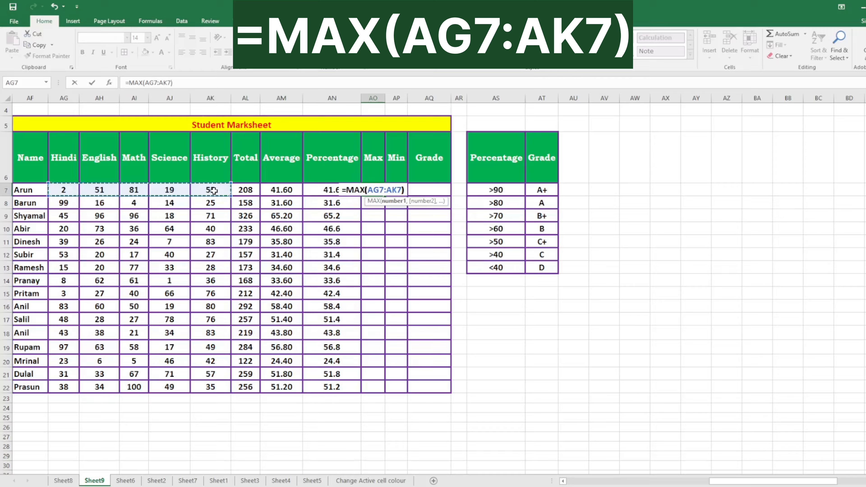
key("Return")
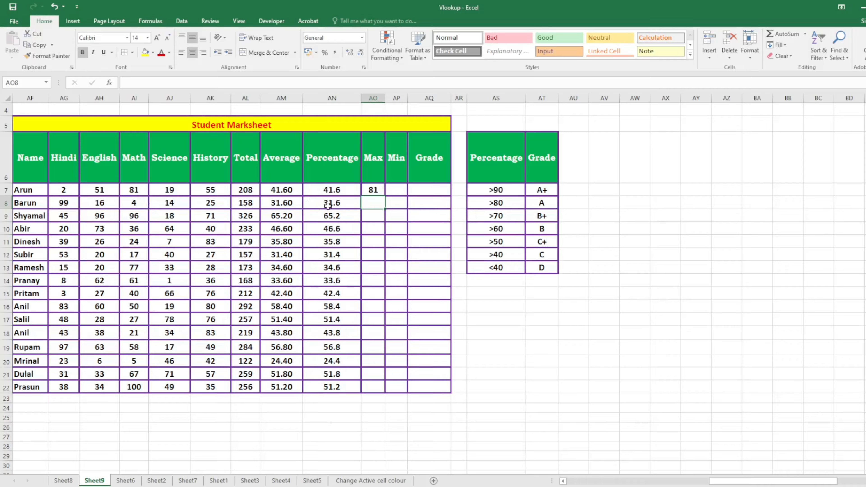
Calculate the first student's lowest mark in AP7 with =MIN(AG7:AK7).
left_click(395, 191)
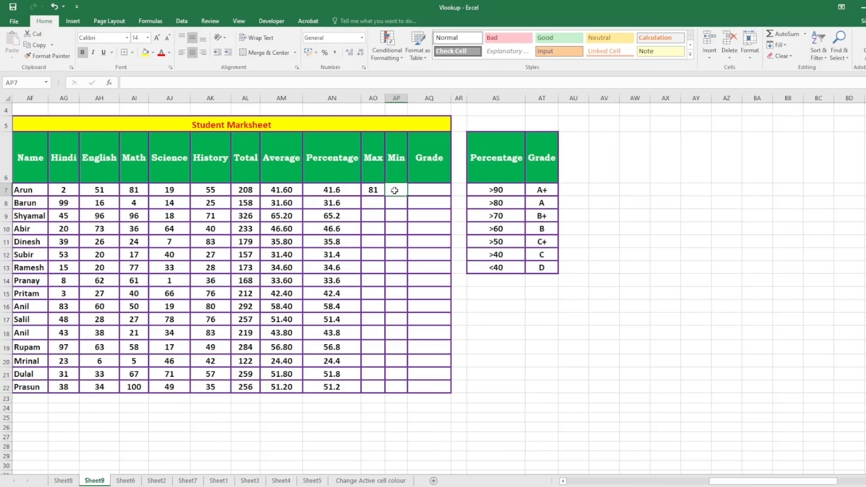
type("=")
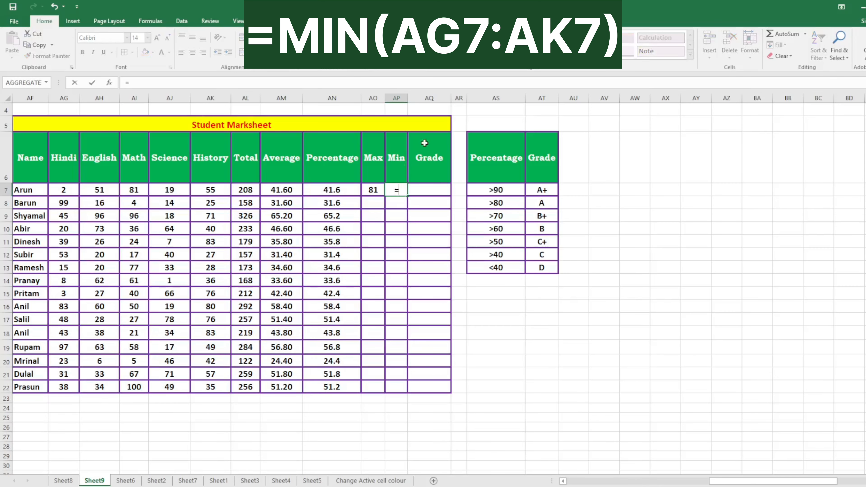
type("MIN(")
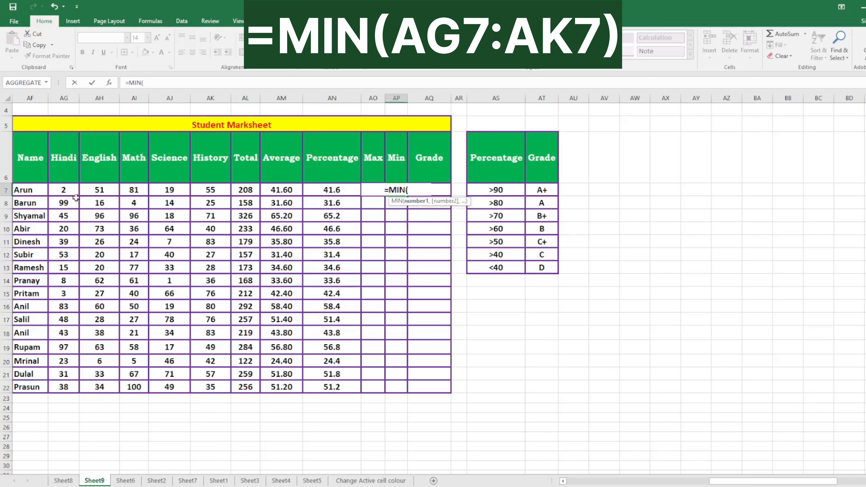
left_click(67, 193)
left_click_drag(67, 192, 200, 193)
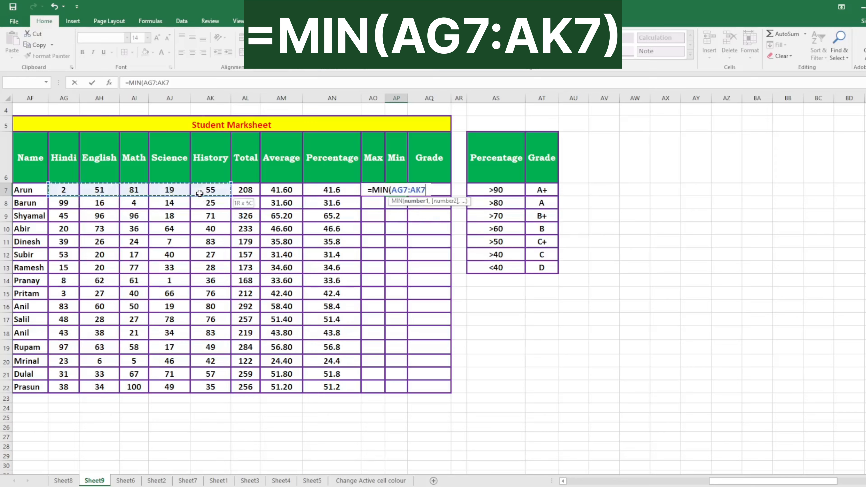
type(")")
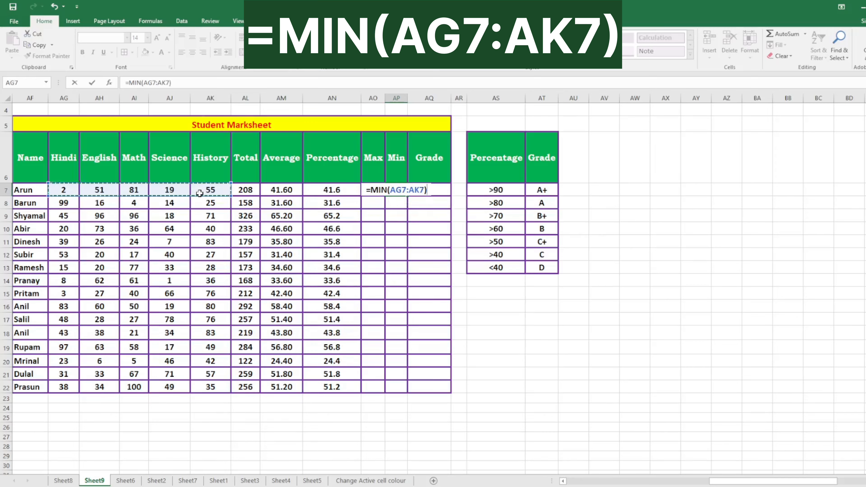
key("Return")
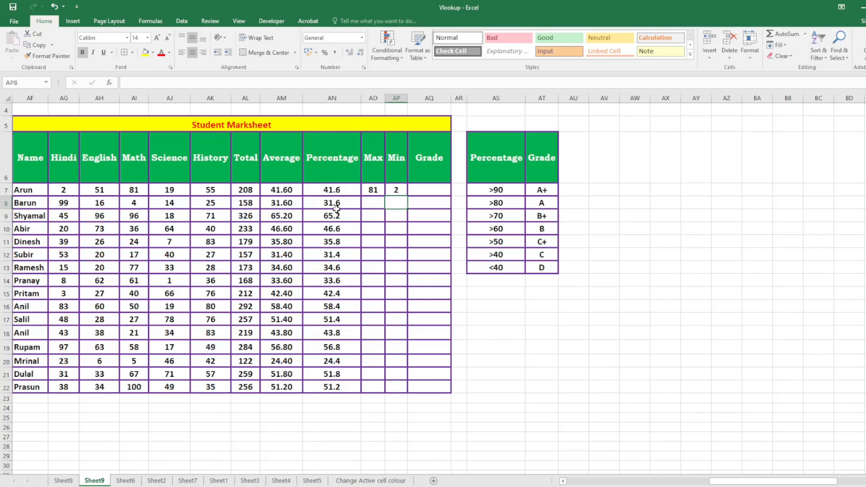
Fill the Max and Min formulas from AO7 and AP7 down to row 22.
left_click(375, 191)
double_click(385, 196)
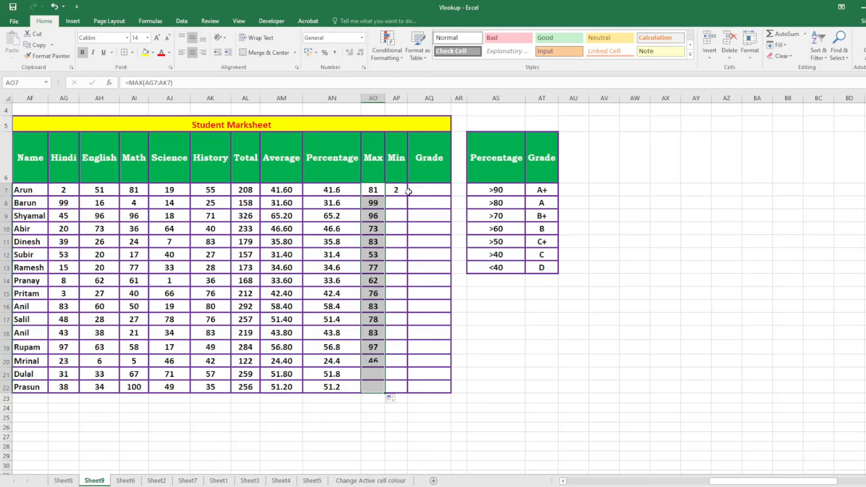
left_click(409, 192)
left_click(405, 191)
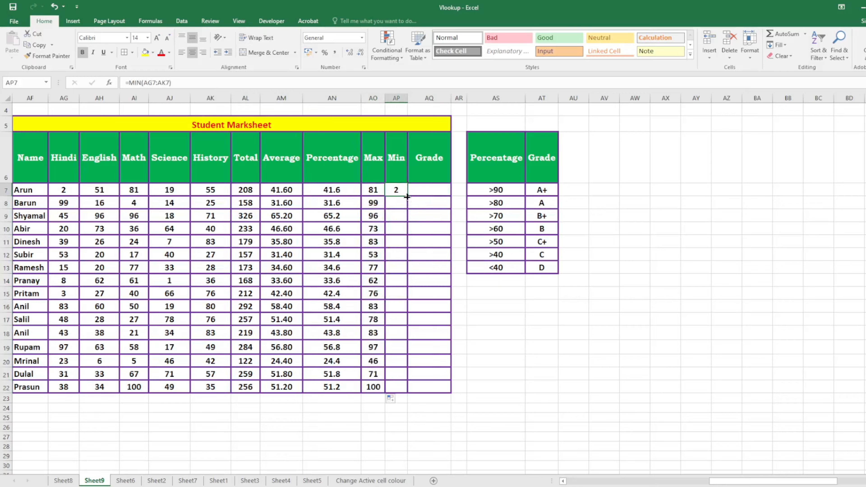
double_click(407, 197)
Start the first student's grade formula in AQ7 with =IF(AN7>90,"A+",IF( so percentages above 90 earn A+.
key("Right")
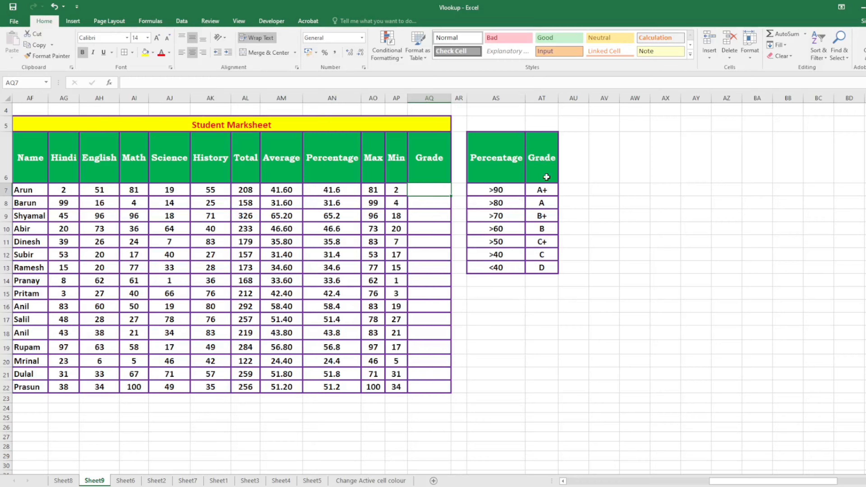
double_click(426, 190)
type("=")
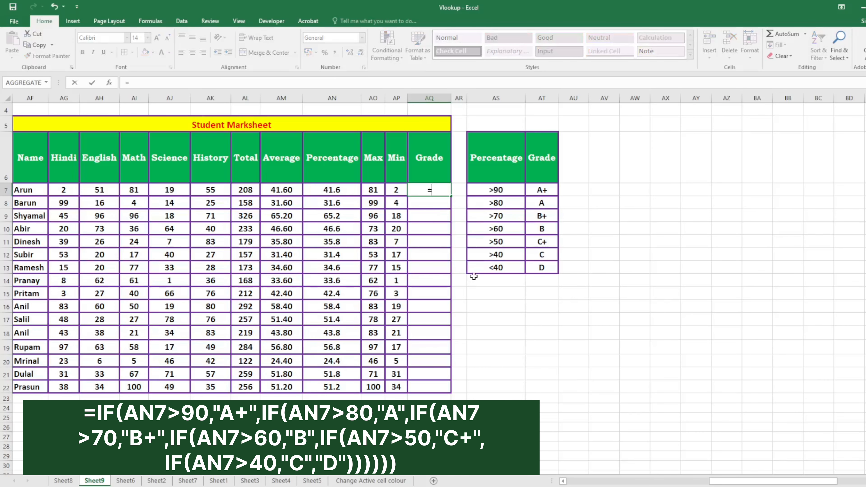
type("IF")
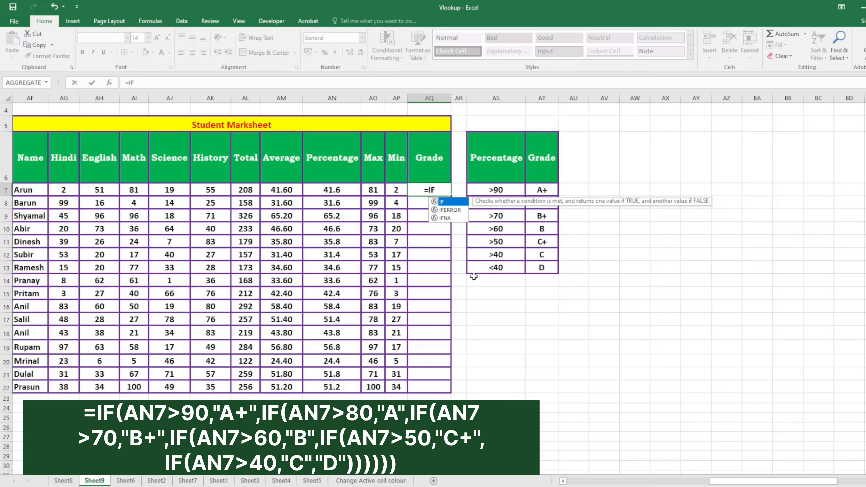
type("(")
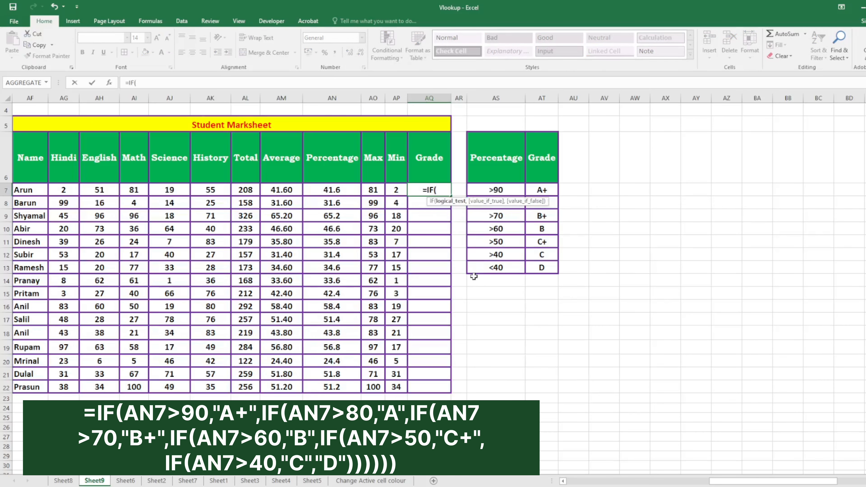
left_click(327, 192)
type(">90")
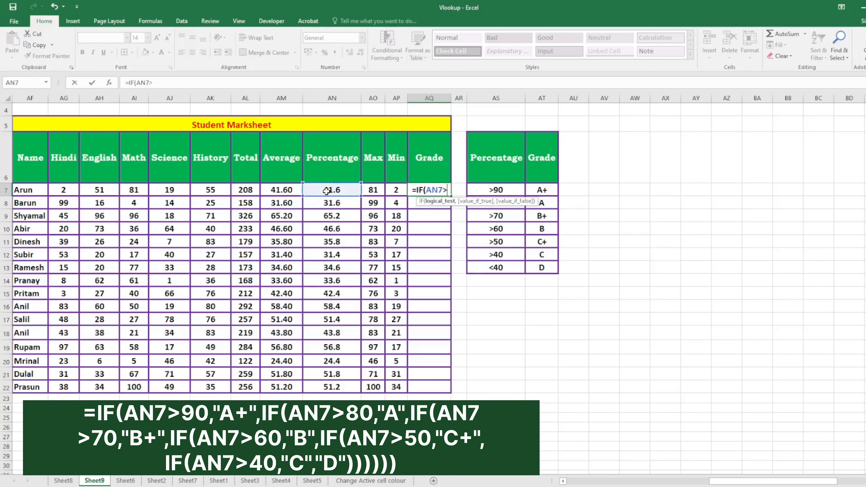
type(",\"")
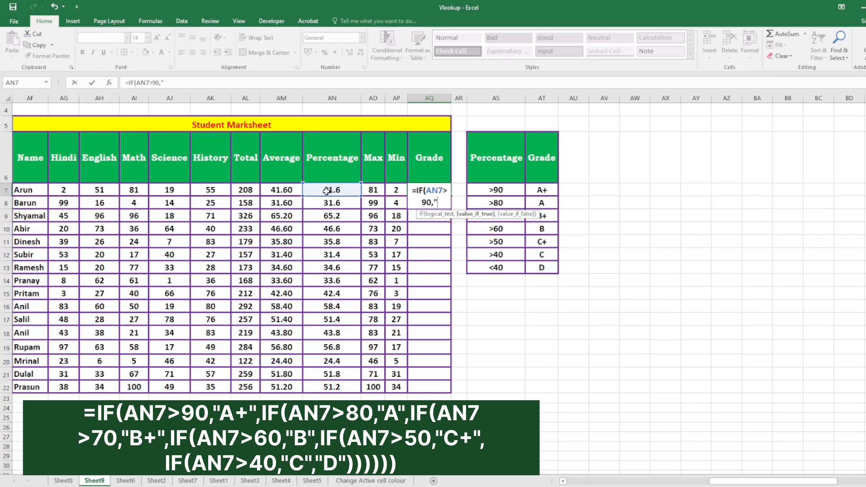
type("a")
key("BackSpace")
type("A+\",IF(")
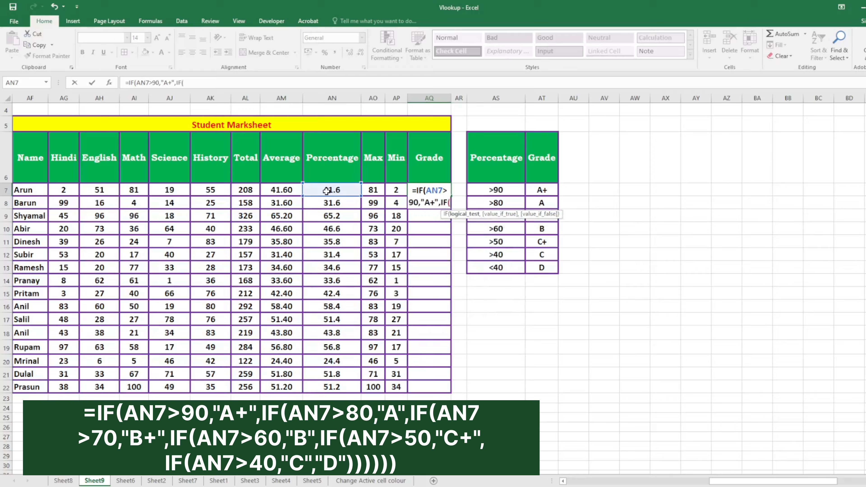
Continue the AQ7 grade formula with AN7>80,"A",IF( to assign grade A above 80 percent.
left_click(327, 191)
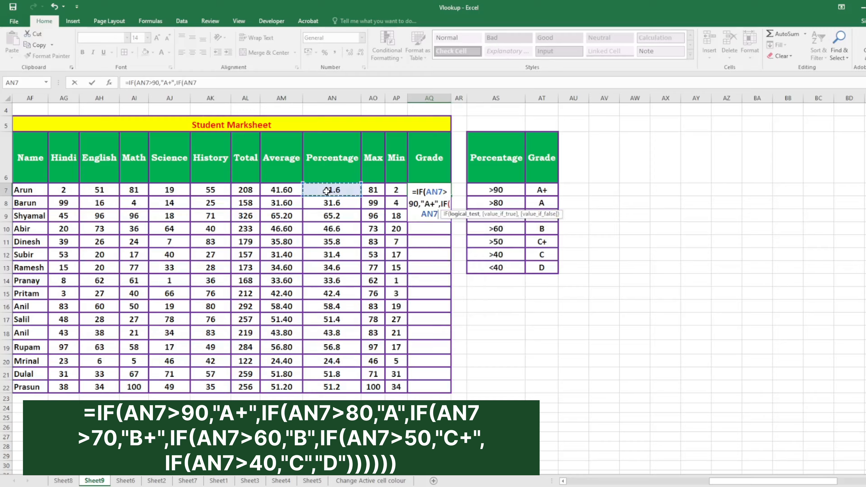
type(">")
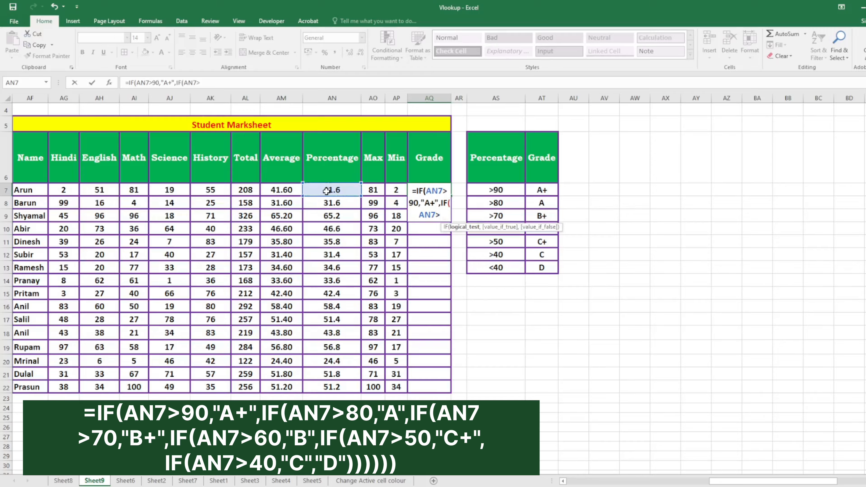
type("80,\"")
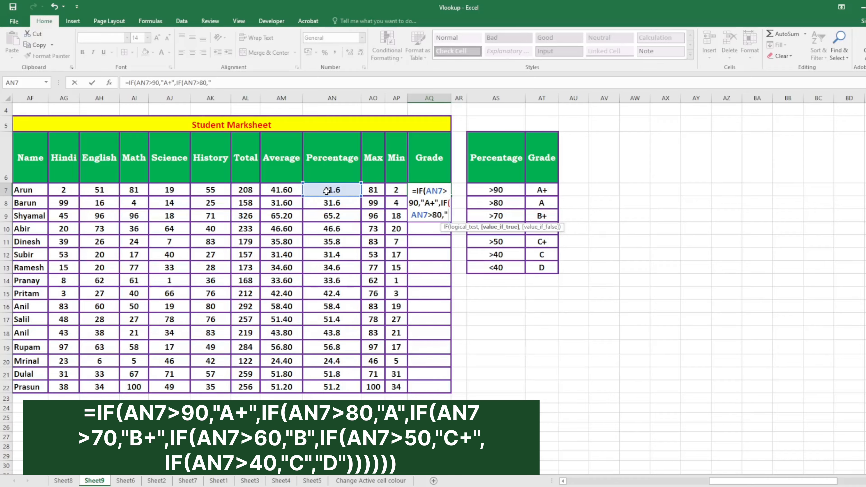
type("A\",")
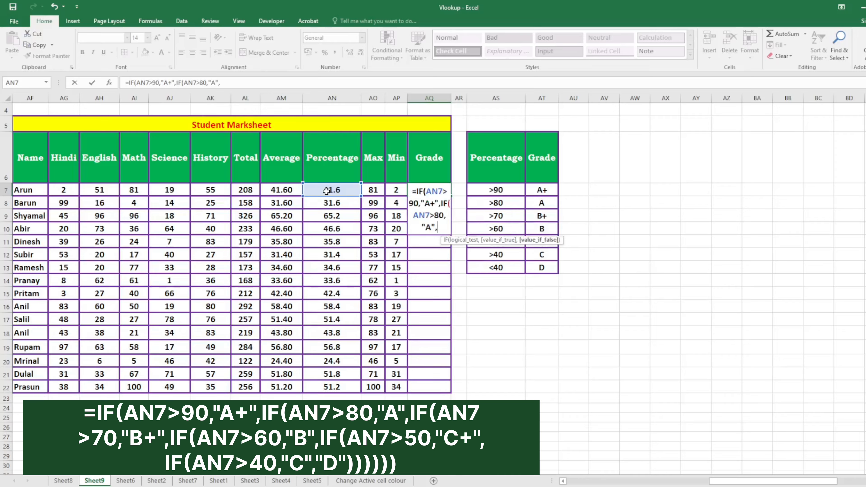
type("IF")
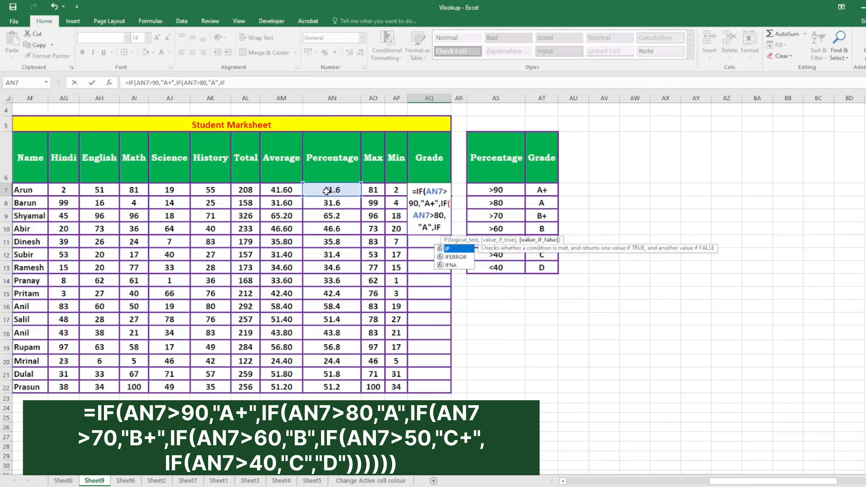
type("(")
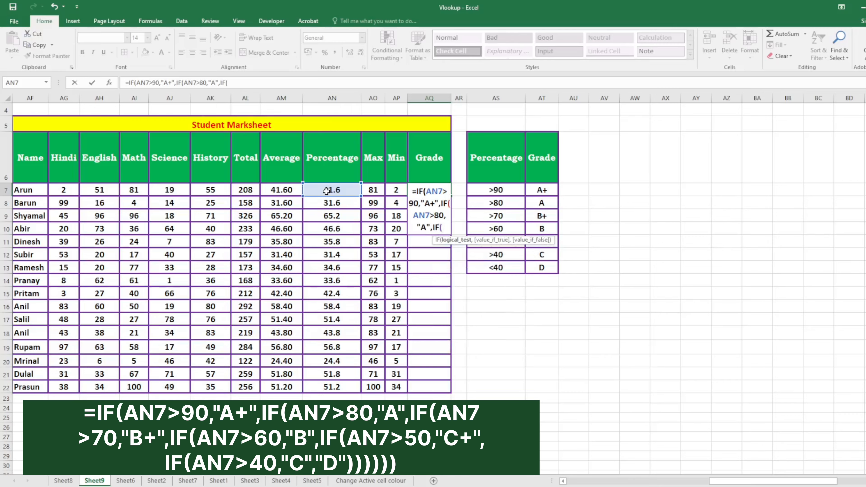
Extend the nested IF in AQ7 with AN7>70,"B+",IF( to give B+ above 70 percent.
left_click(326, 191)
type(">")
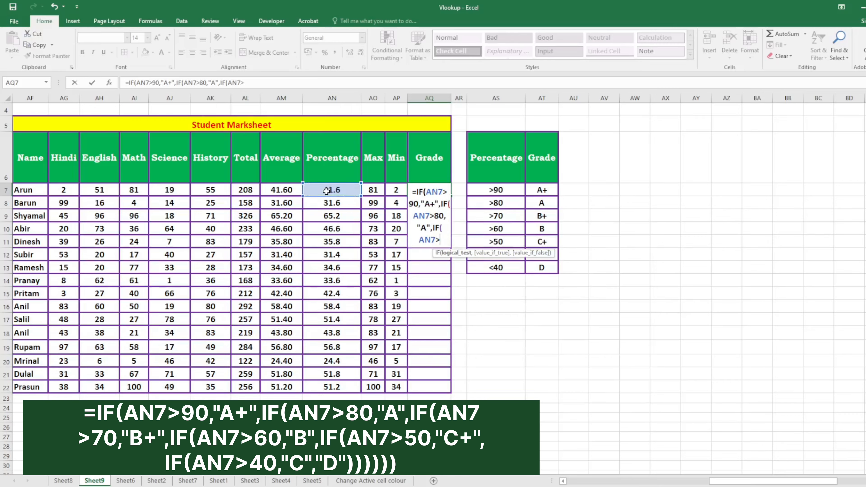
type("70,\"")
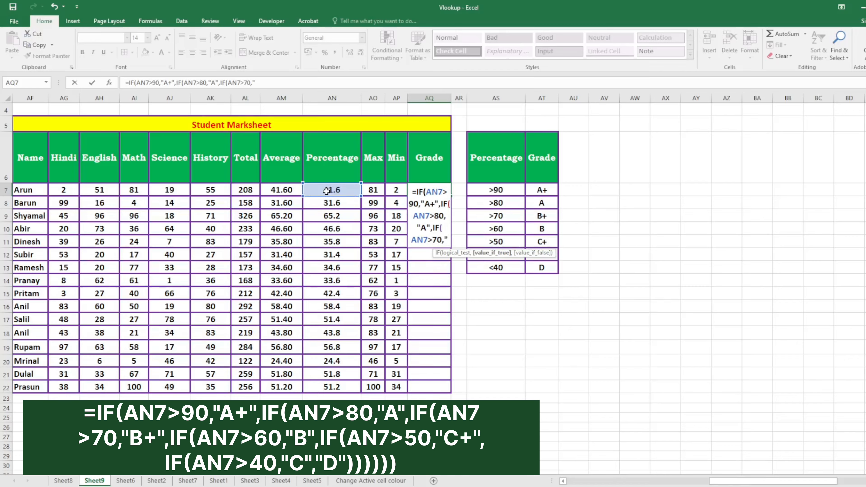
type("B+")
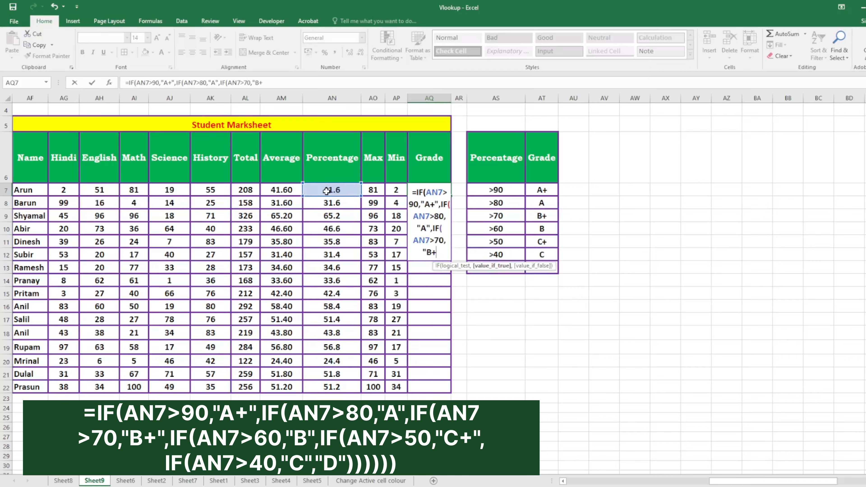
type("\",IF")
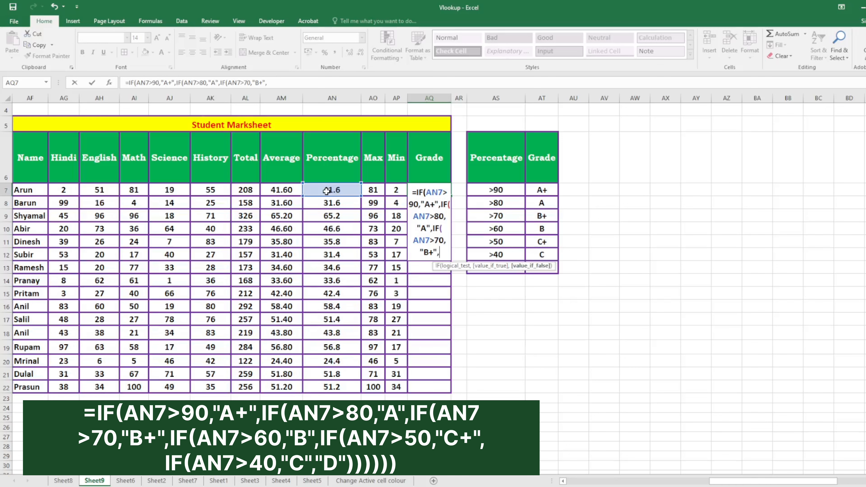
type("(")
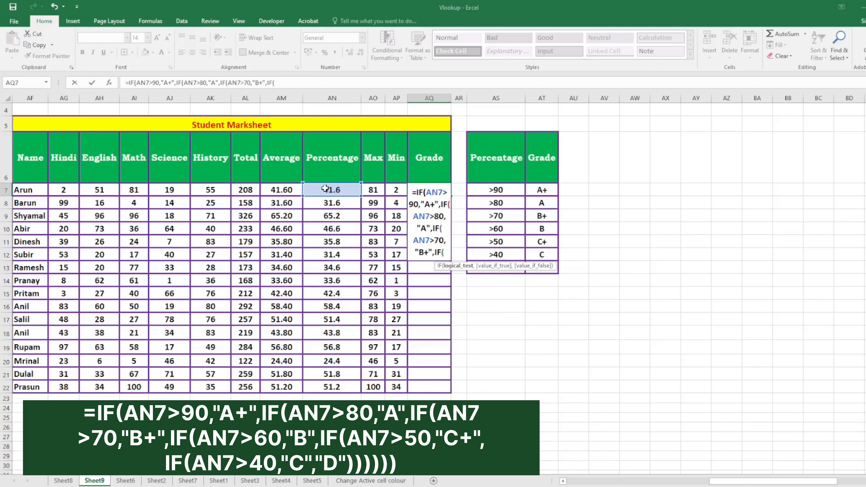
Add AN7>60,"B",IF( to the grade formula in AQ7 for percentages above 60.
left_click(328, 187)
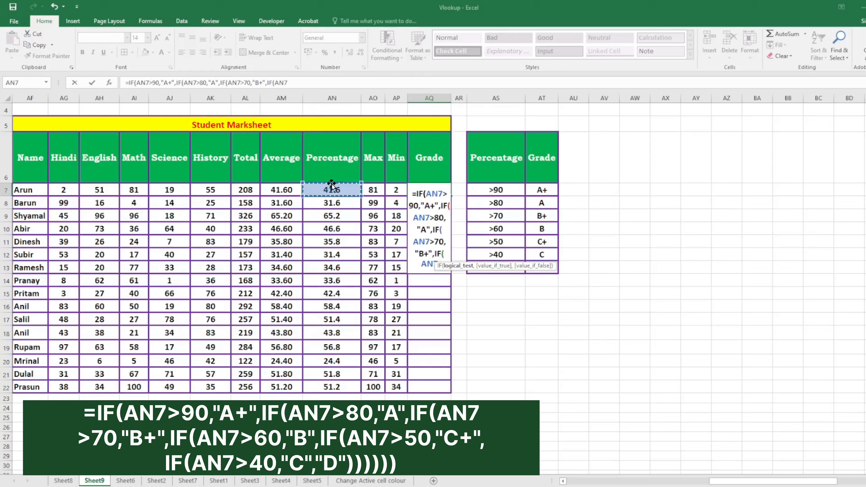
type(">60")
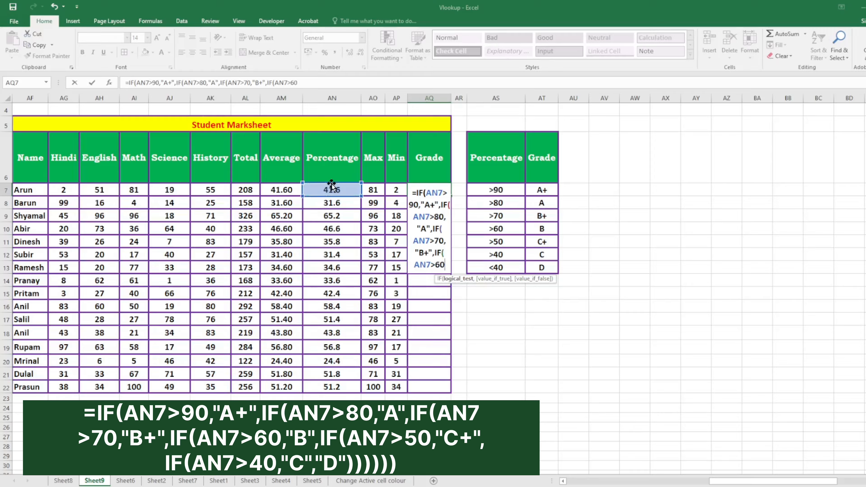
type(",\"")
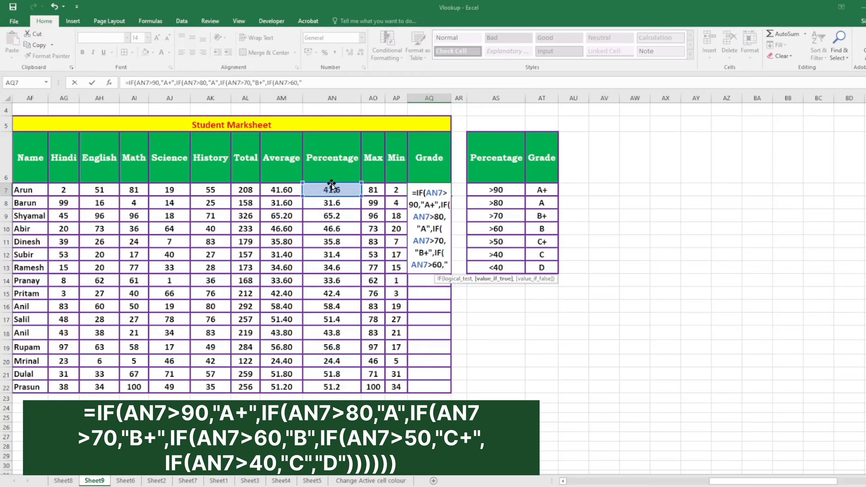
type("B\",")
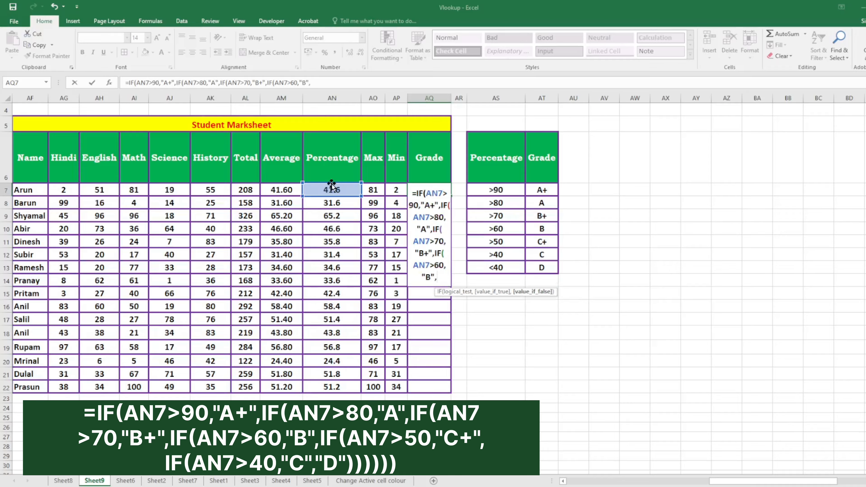
type("IF")
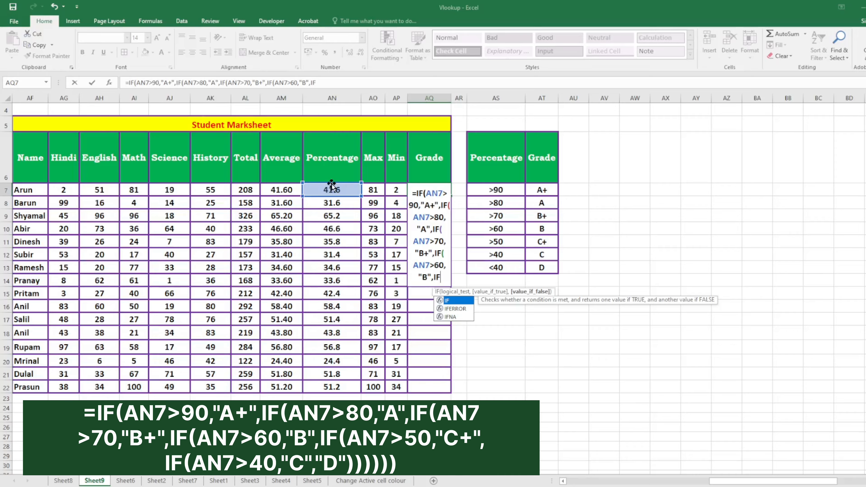
type("(")
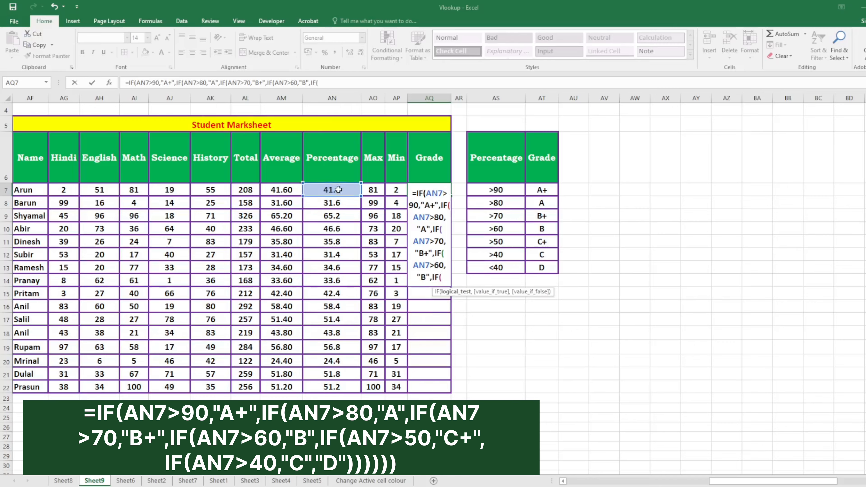
Append AN7>50,"C+",IF( to the AQ7 grade formula for percentages above 50.
left_click(335, 188)
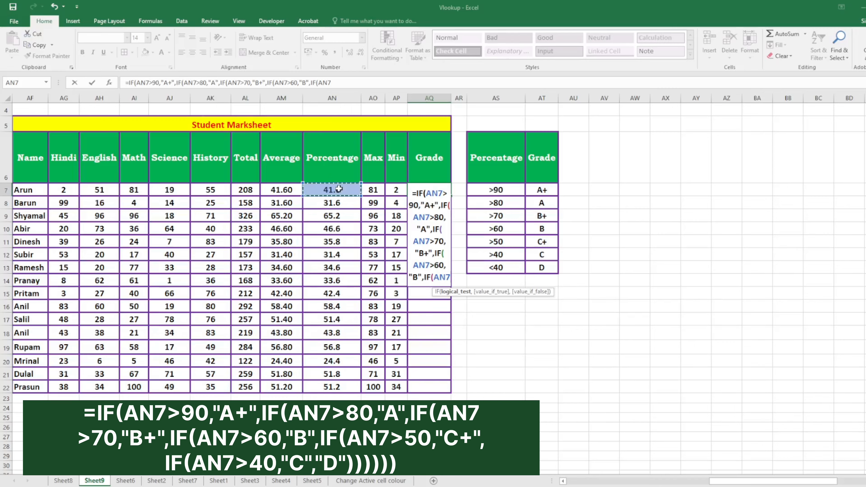
type(">50")
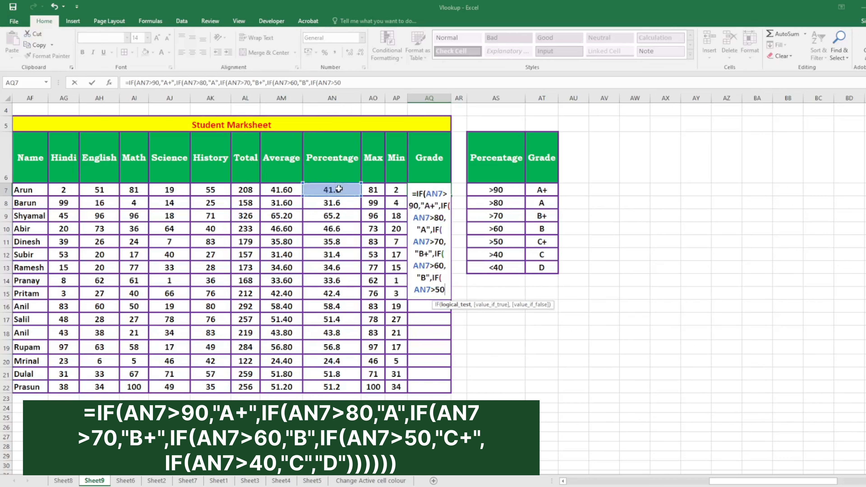
type(",")
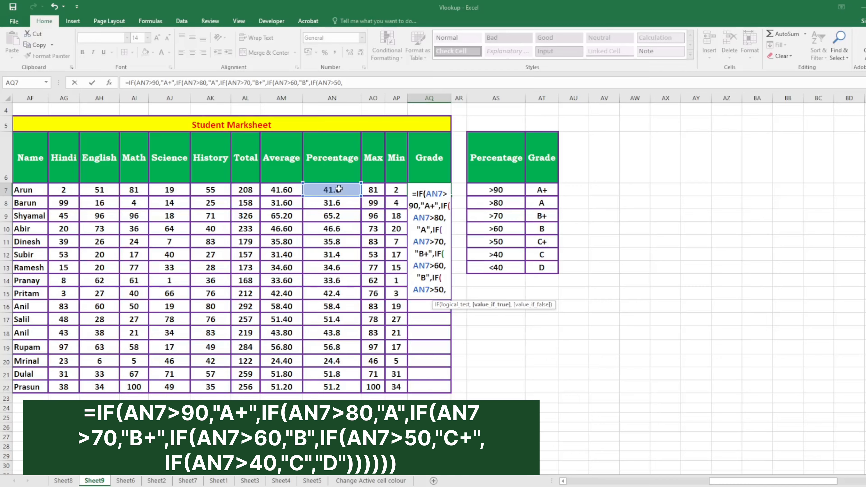
type("\"")
type("C")
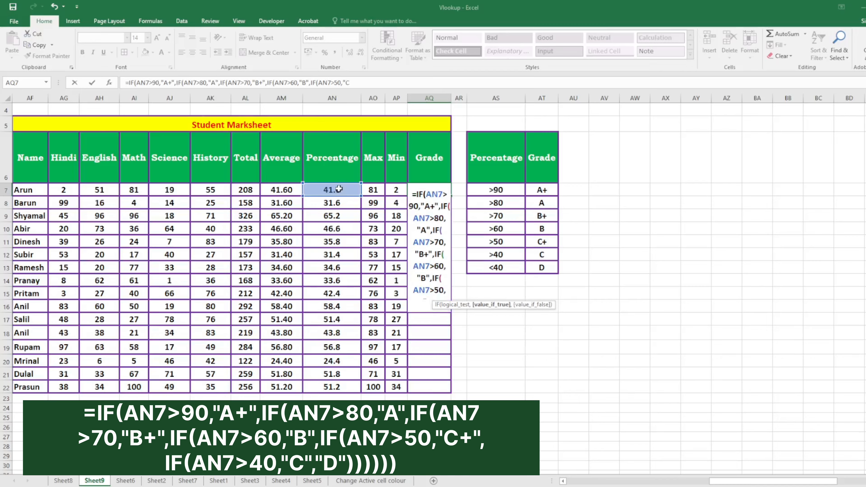
type("+\"")
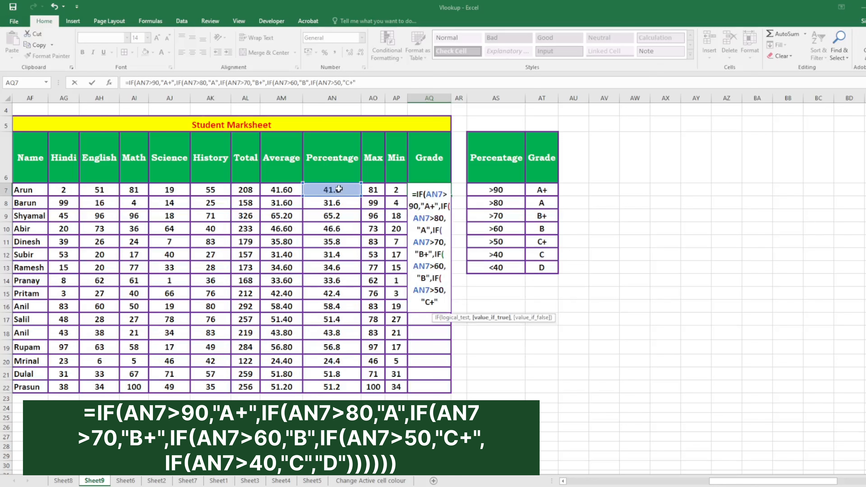
type(",IF")
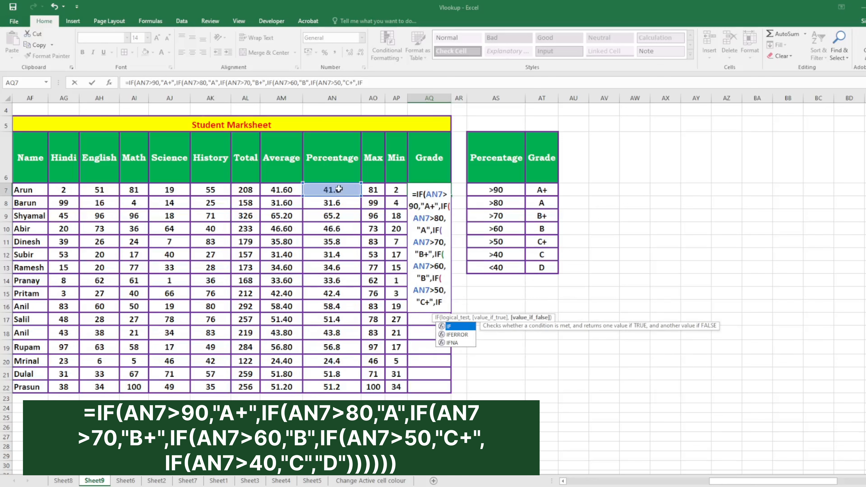
type(")")
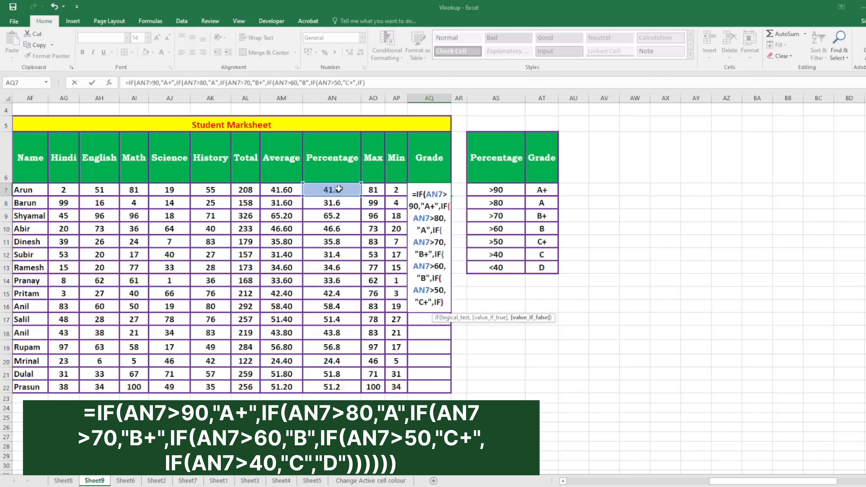
key("BackSpace")
type("(")
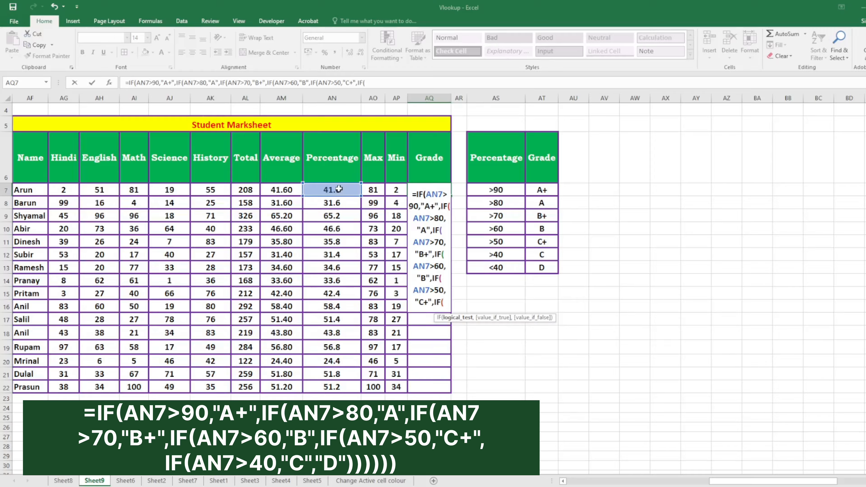
Finish the AQ7 grade formula with AN7>40,"C","D" and six closing parentheses, and commit it.
left_click(339, 189)
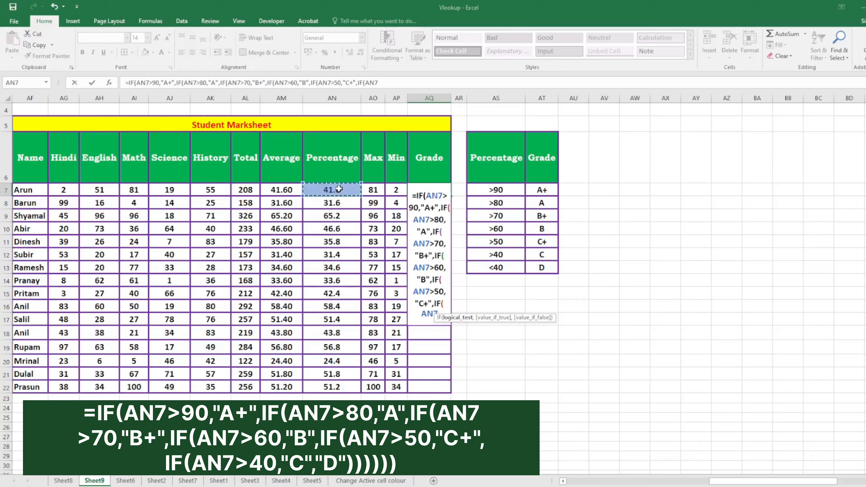
type(">")
type("4")
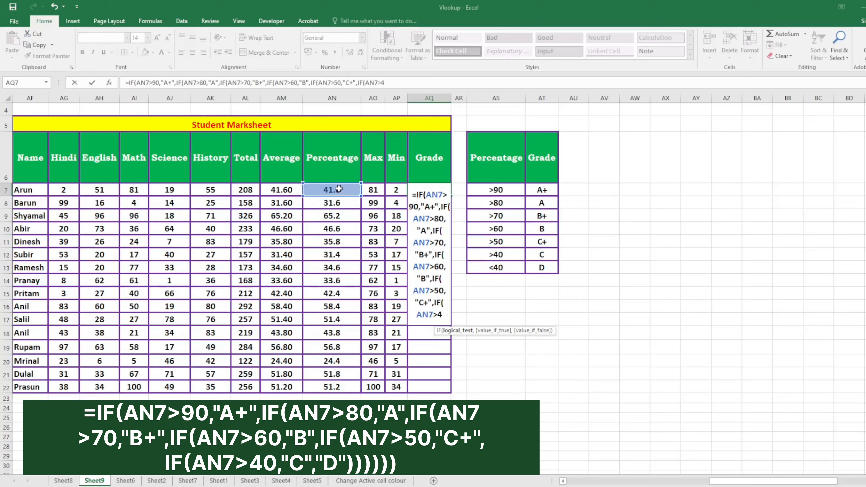
type("0,")
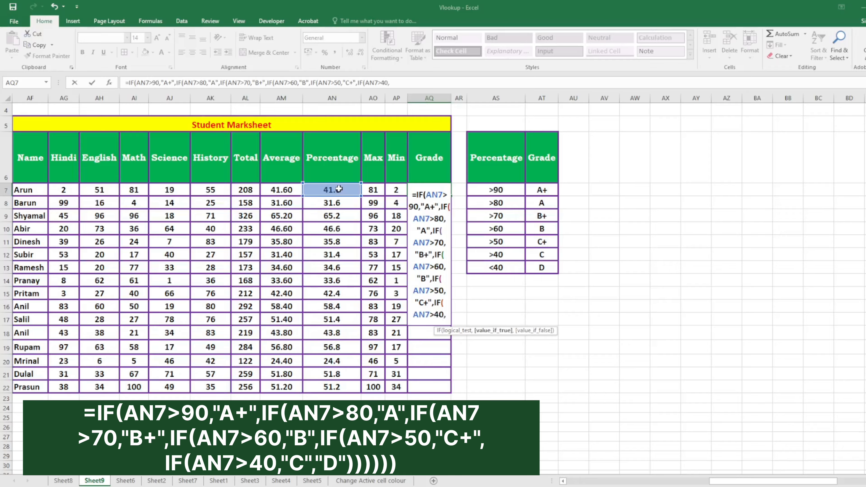
type("\"C\"")
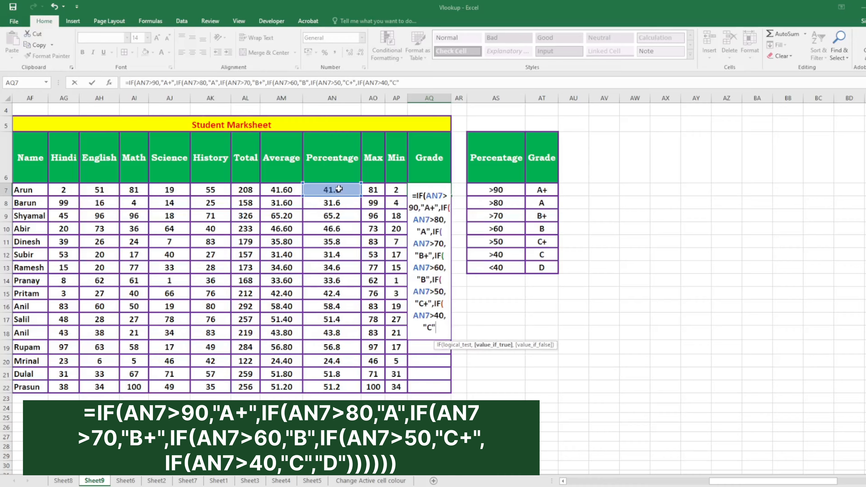
type(",\"D")
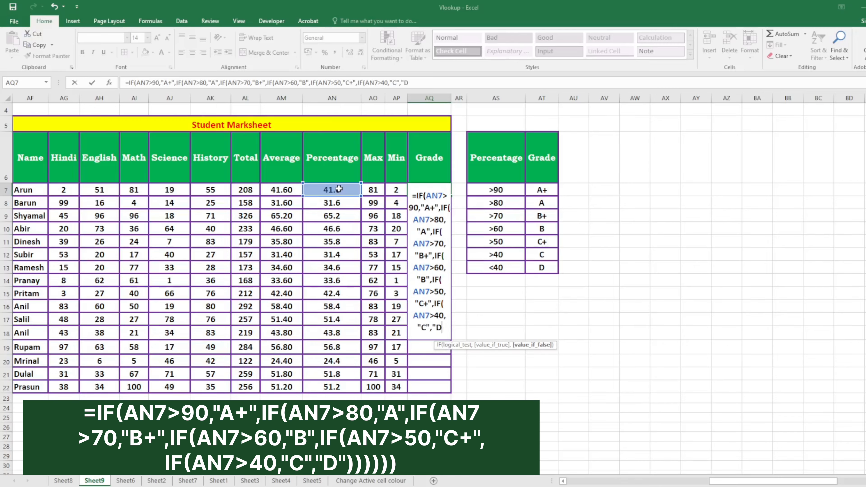
type("\")))))")
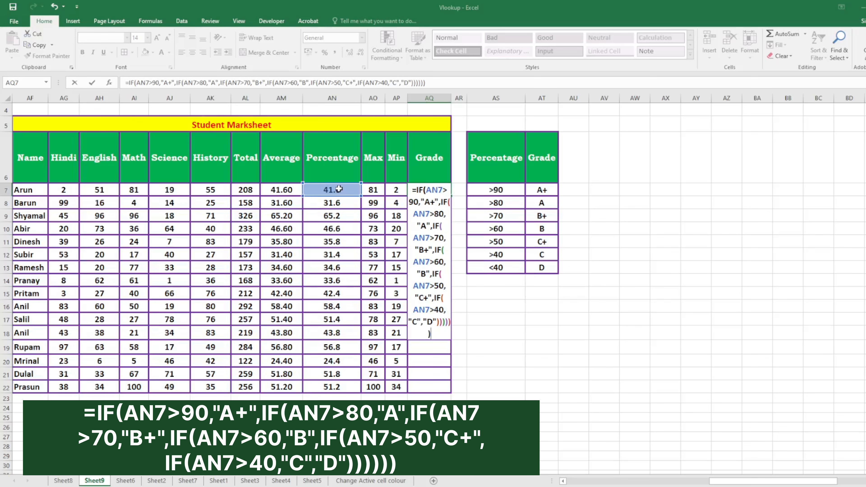
key("Return")
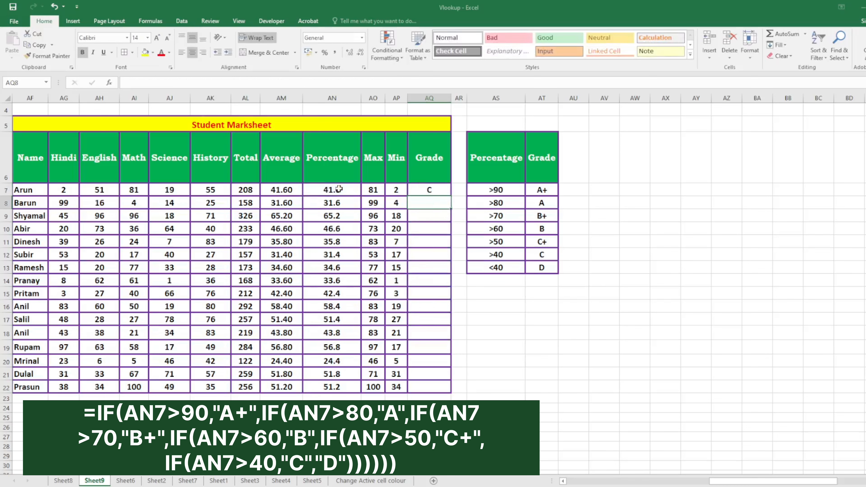
Fill the grade formula from AQ7 down the Grade column to AQ22 for all remaining students.
left_click(423, 191)
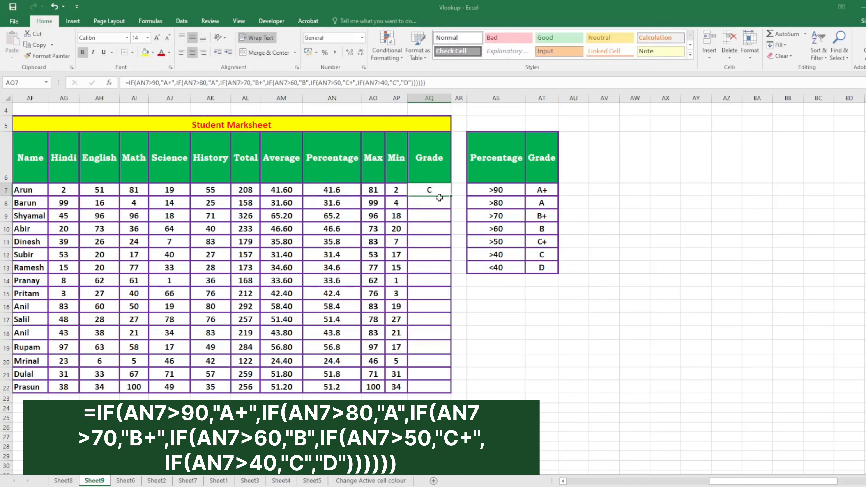
double_click(451, 196)
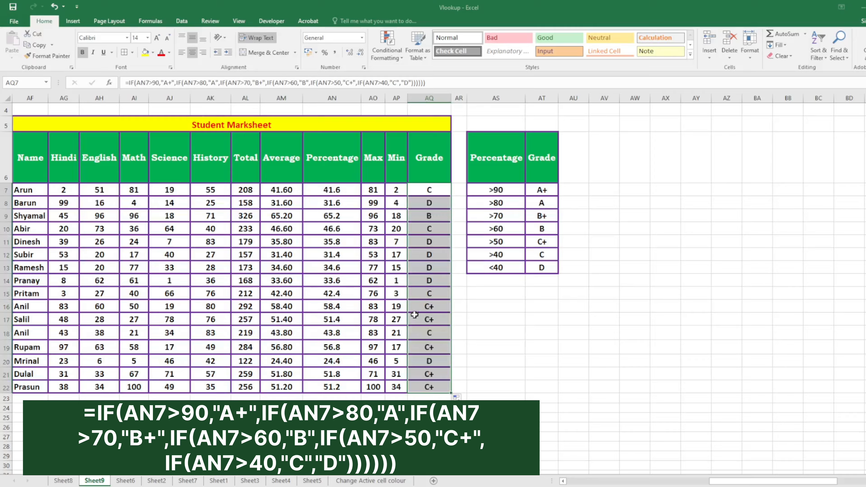